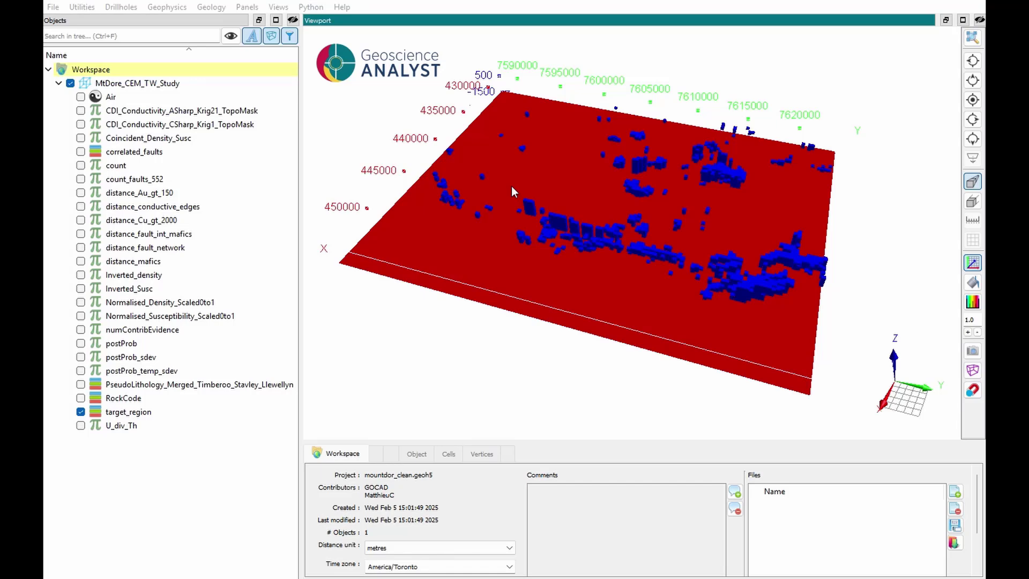
Look over the MtDore_CEM_TW_Study block model, its CDI_Conductivity_ASharp_Krig21_TopoMask property and its target_region property in the object tree
{"action": "left_click", "coordinate": [133, 84]}
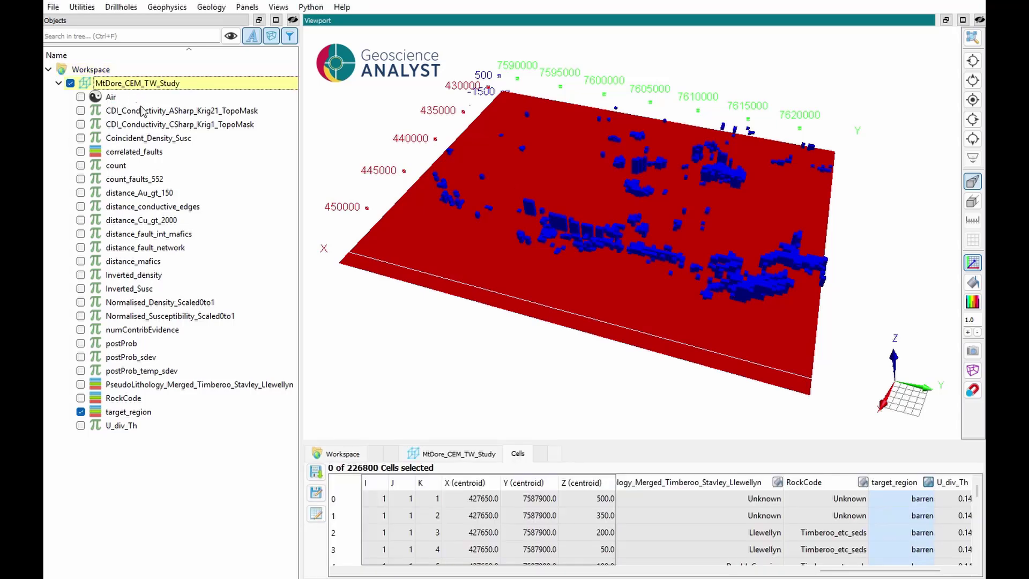
{"action": "left_click", "coordinate": [158, 113]}
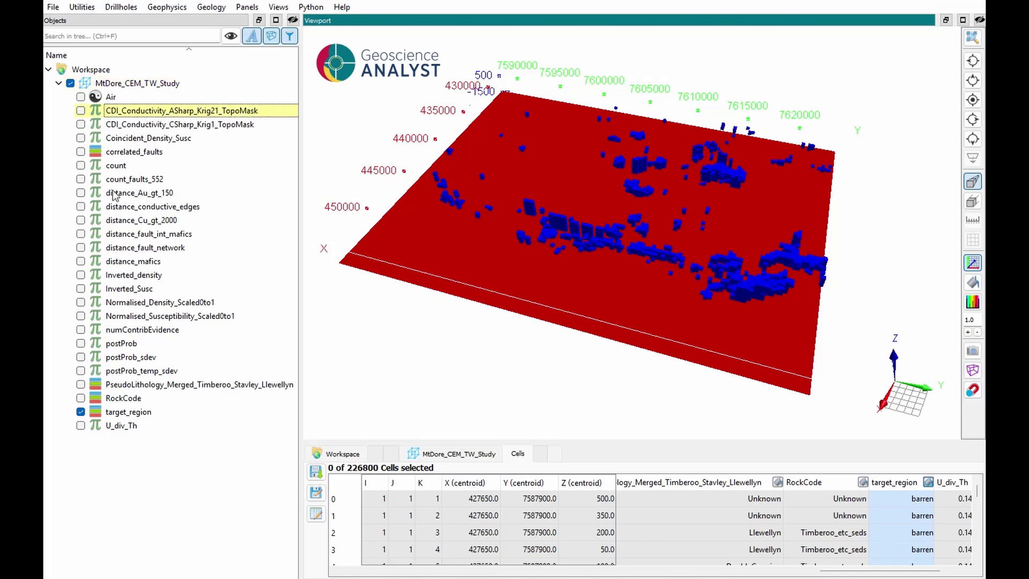
{"action": "left_click", "coordinate": [129, 412]}
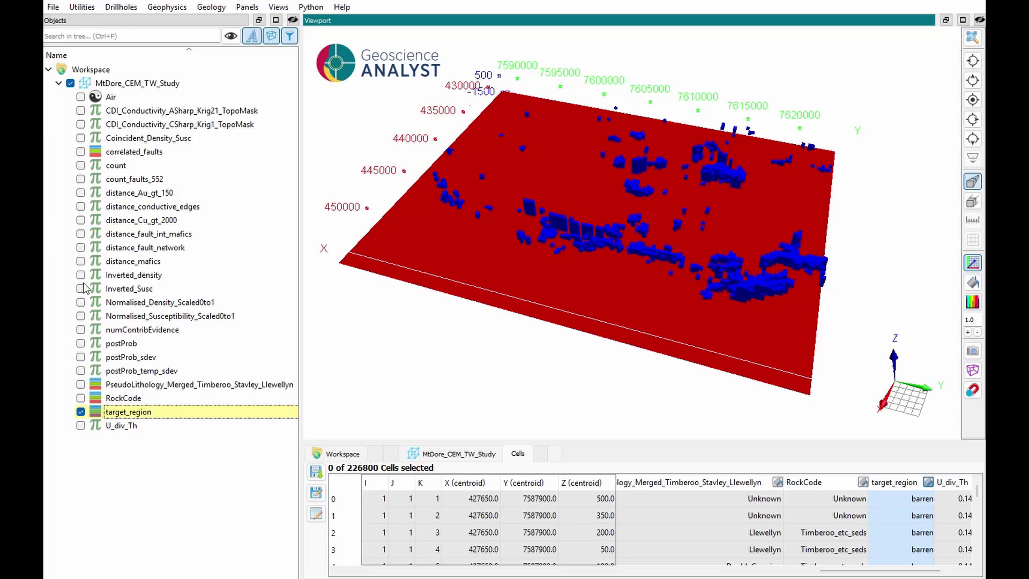
Start a Targeting Workflow with MtDore_CEM_TW_Study as the targeting object and target_region as the target property
{"action": "left_click", "coordinate": [220, 9]}
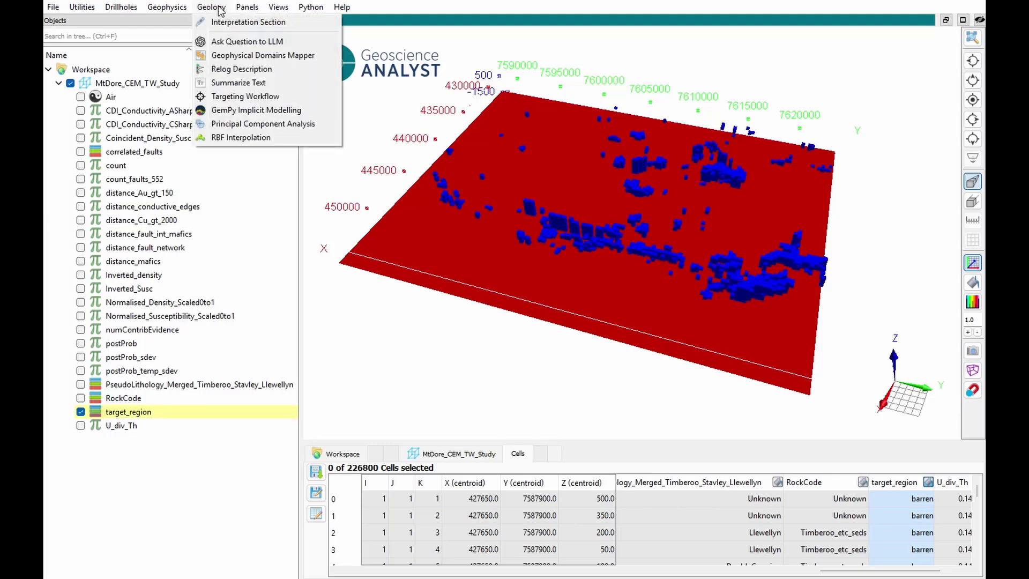
{"action": "left_click", "coordinate": [242, 98]}
{"action": "left_click", "coordinate": [714, 180]}
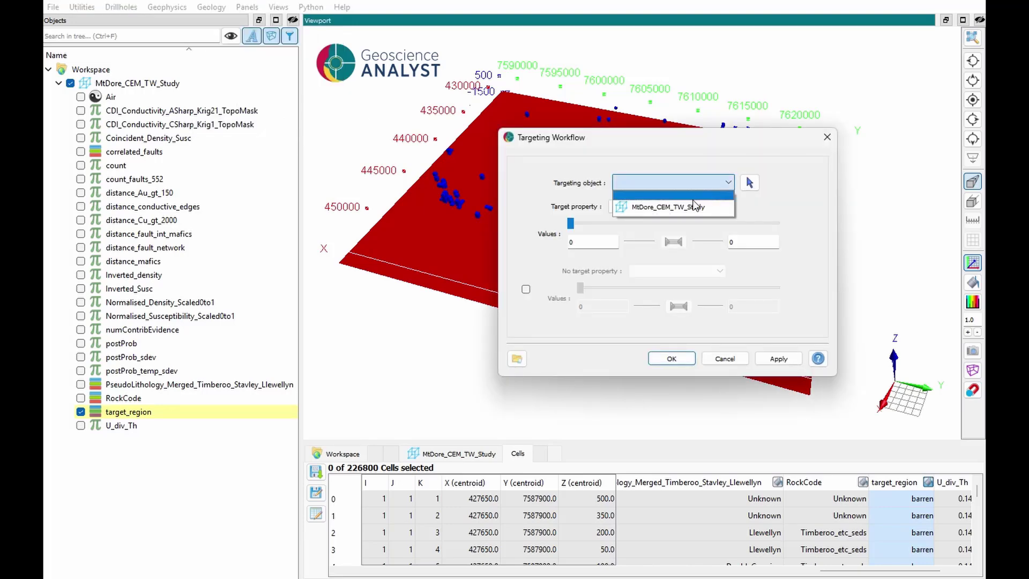
{"action": "left_click", "coordinate": [687, 208]}
{"action": "left_click", "coordinate": [678, 207]}
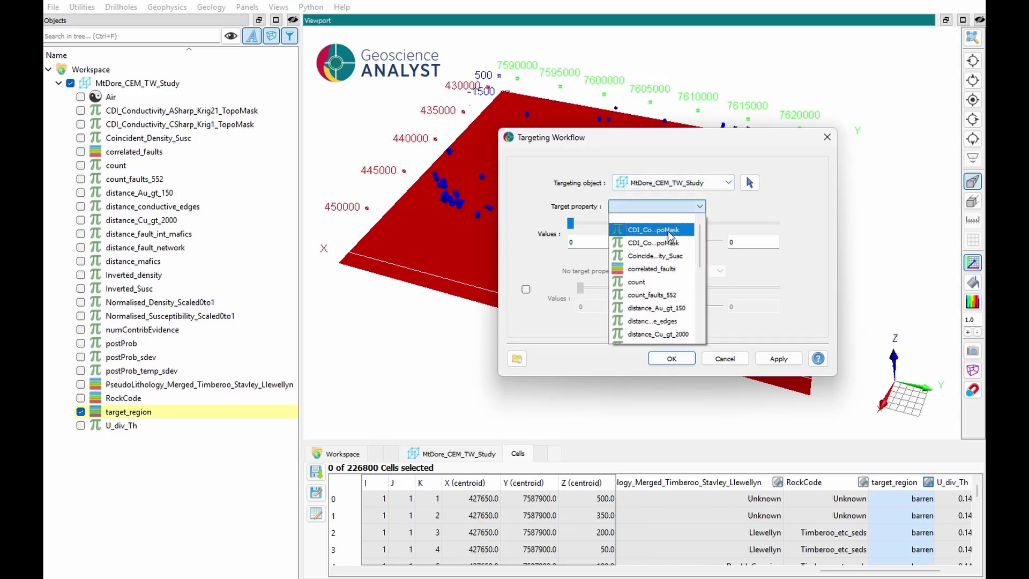
{"action": "scroll", "coordinate": [653, 252], "scroll_direction": "down", "scroll_amount": 3}
{"action": "scroll", "coordinate": [652, 251], "scroll_direction": "down", "scroll_amount": 2}
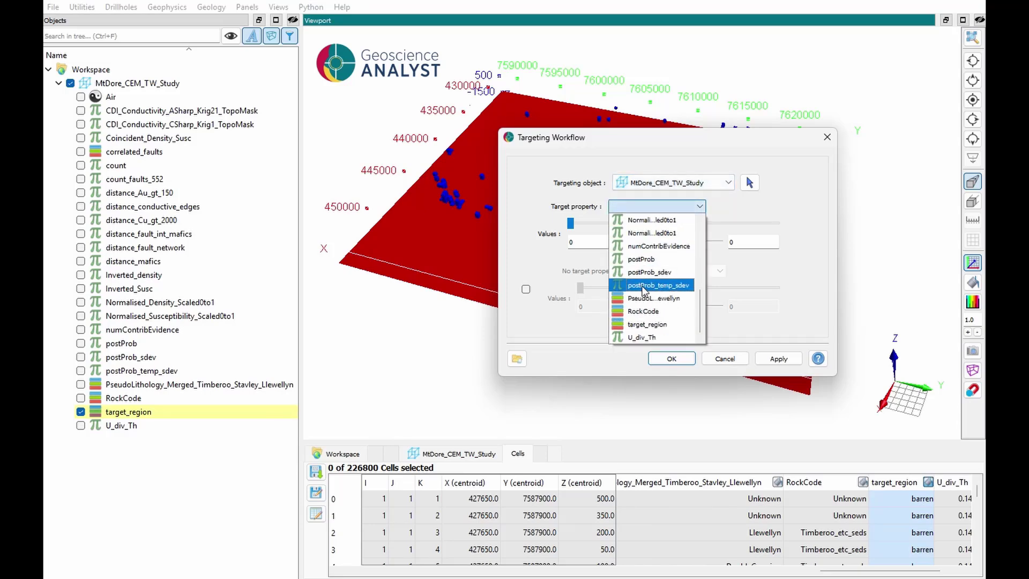
{"action": "left_click", "coordinate": [655, 323]}
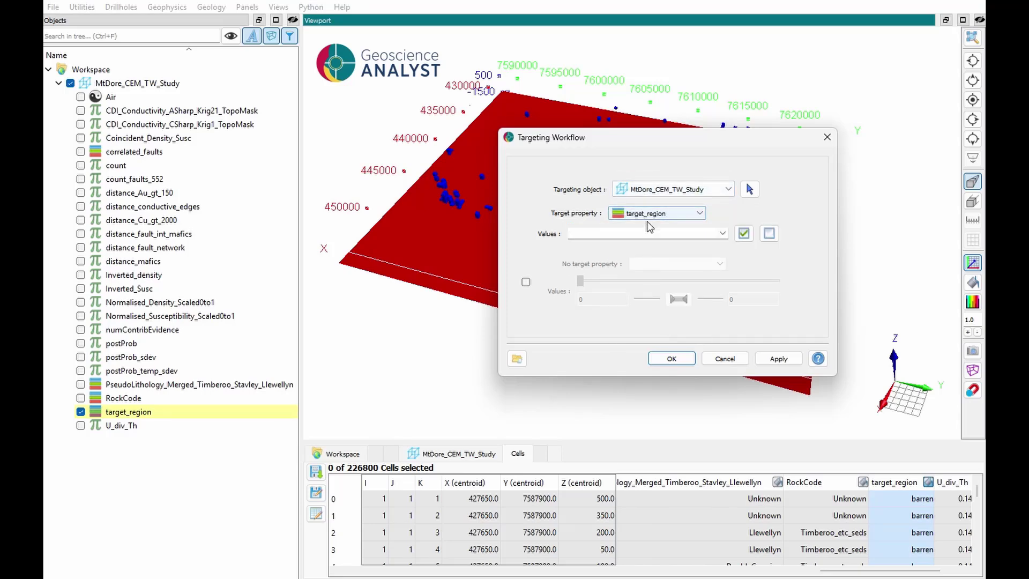
Choose "target" as the target property's value and launch the workflow
{"action": "left_click", "coordinate": [722, 233]}
{"action": "left_click", "coordinate": [574, 261]}
{"action": "left_click", "coordinate": [550, 322]}
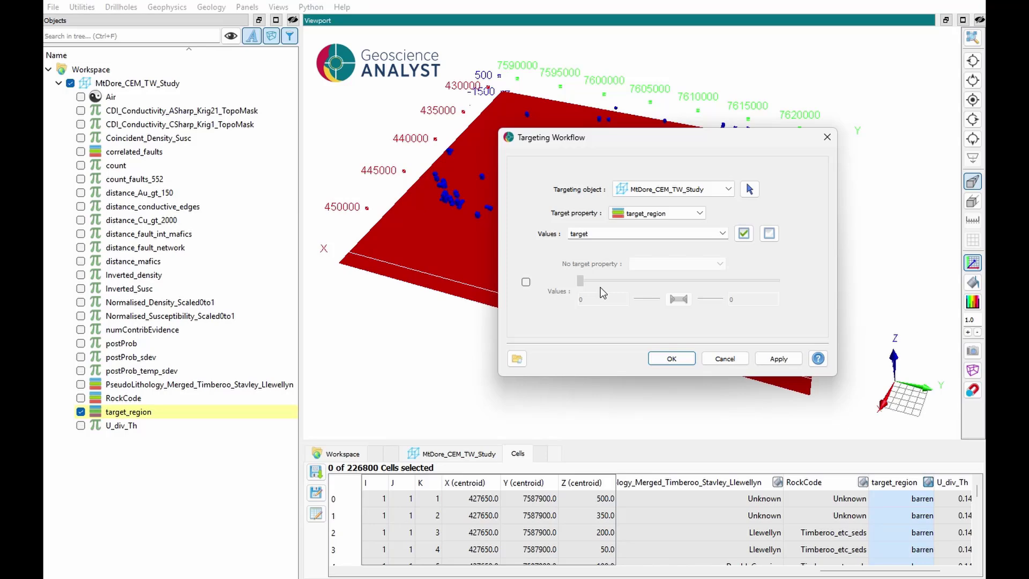
{"action": "left_click", "coordinate": [670, 358]}
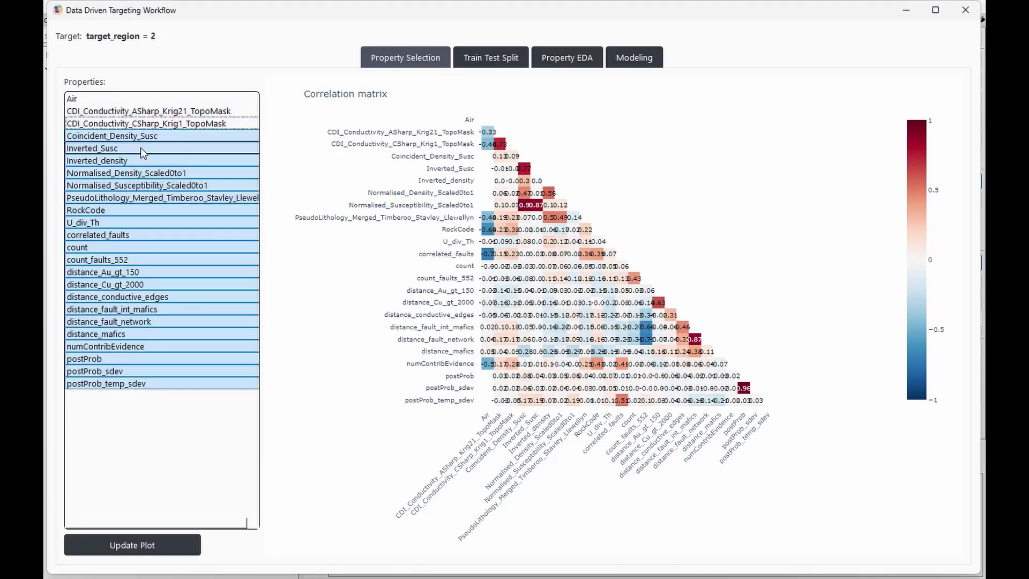
Exclude Inverted_Susc, RockCode, correlated_faults, count_faults_552, distance_Au_gt_150, distance_Cu_gt_2000, numContribEvidence and the three postProb properties, and update the correlation matrix
{"action": "left_click", "coordinate": [107, 148], "text": "ctrl"}
{"action": "left_click", "coordinate": [131, 210], "text": "ctrl"}
{"action": "left_click", "coordinate": [126, 234], "text": "ctrl"}
{"action": "left_click", "coordinate": [121, 259], "text": "ctrl"}
{"action": "left_click", "coordinate": [115, 272], "text": "ctrl"}
{"action": "left_click", "coordinate": [112, 284], "text": "ctrl"}
{"action": "left_click_drag", "start_coordinate": [109, 346], "coordinate": [110, 383]}
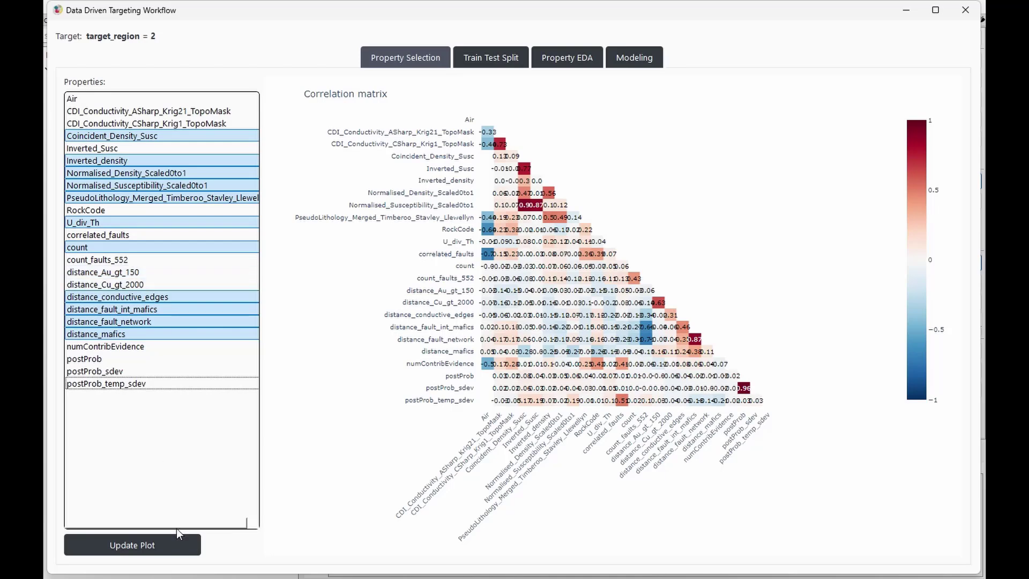
{"action": "left_click", "coordinate": [176, 546]}
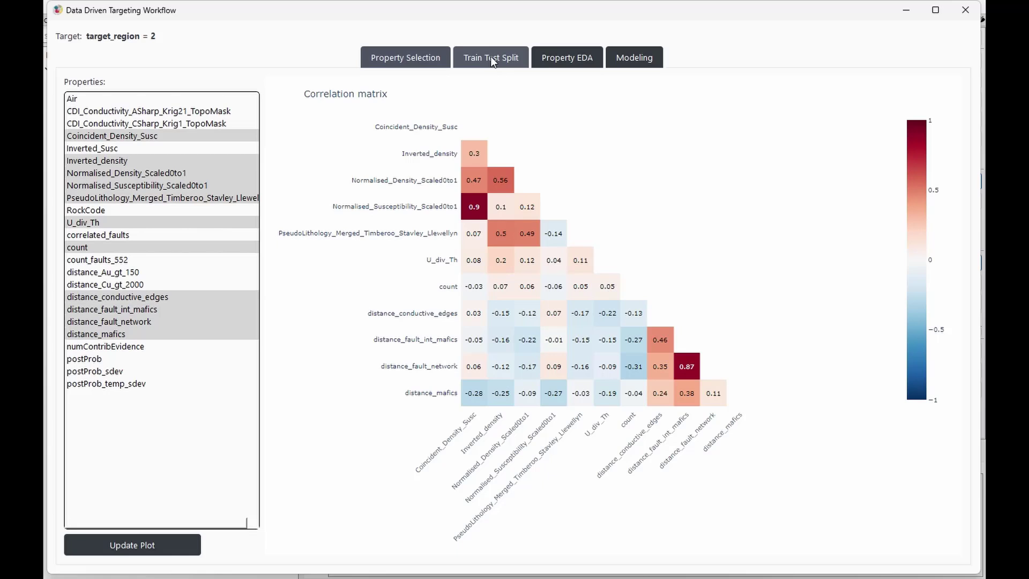
Set the spatial grouping distance of the train-test split to 800
{"action": "left_click", "coordinate": [508, 65]}
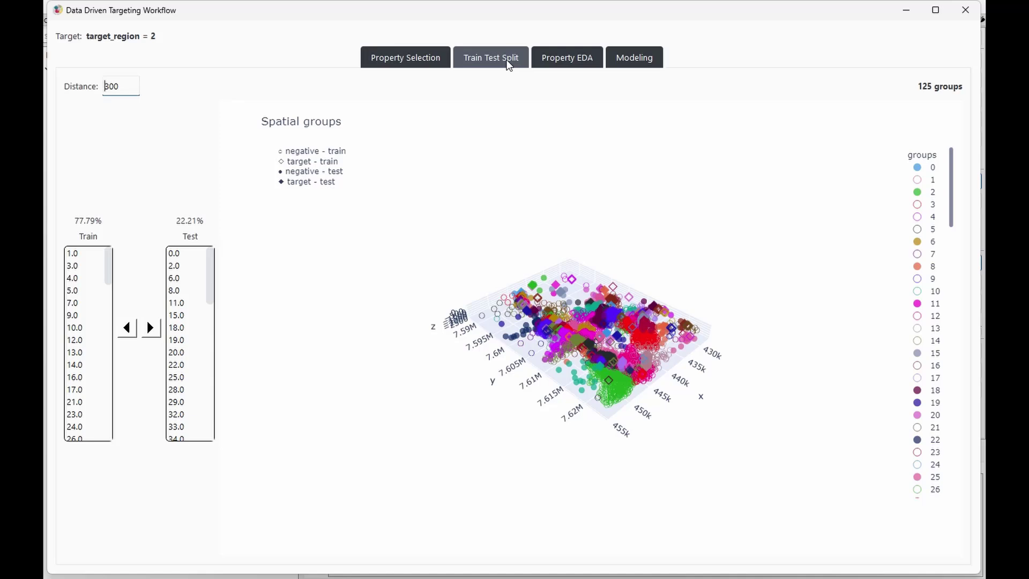
{"action": "left_click", "coordinate": [126, 83]}
{"action": "left_click_drag", "start_coordinate": [125, 83], "coordinate": [76, 72]}
{"action": "type", "text": "800"}
{"action": "key", "text": "Return"}
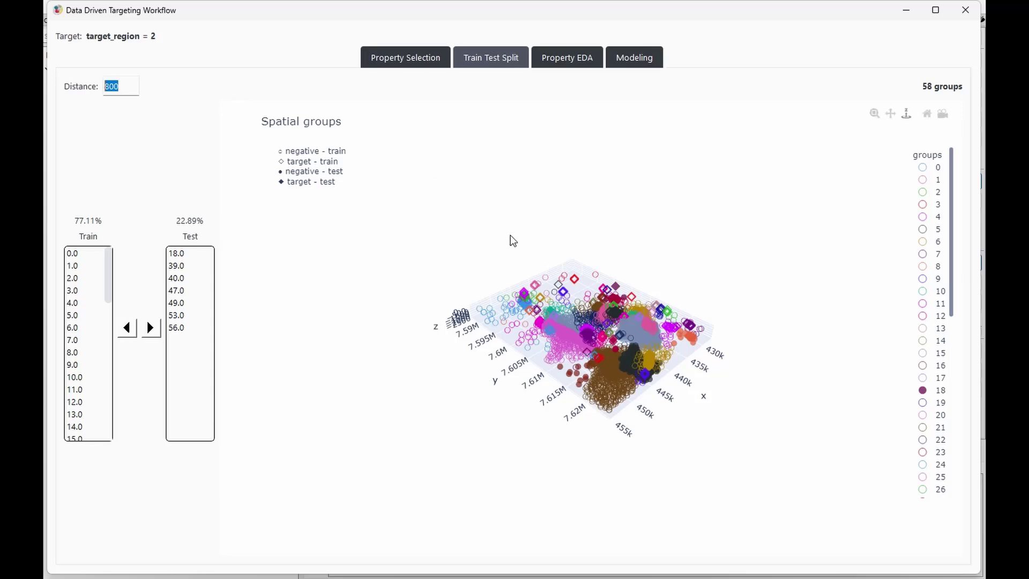
Move all training groups to the test set and return groups 15, 20, 39, 45 and 53 to training
{"action": "left_click_drag", "start_coordinate": [519, 242], "coordinate": [611, 480]}
{"action": "left_click_drag", "start_coordinate": [72, 253], "coordinate": [83, 503]}
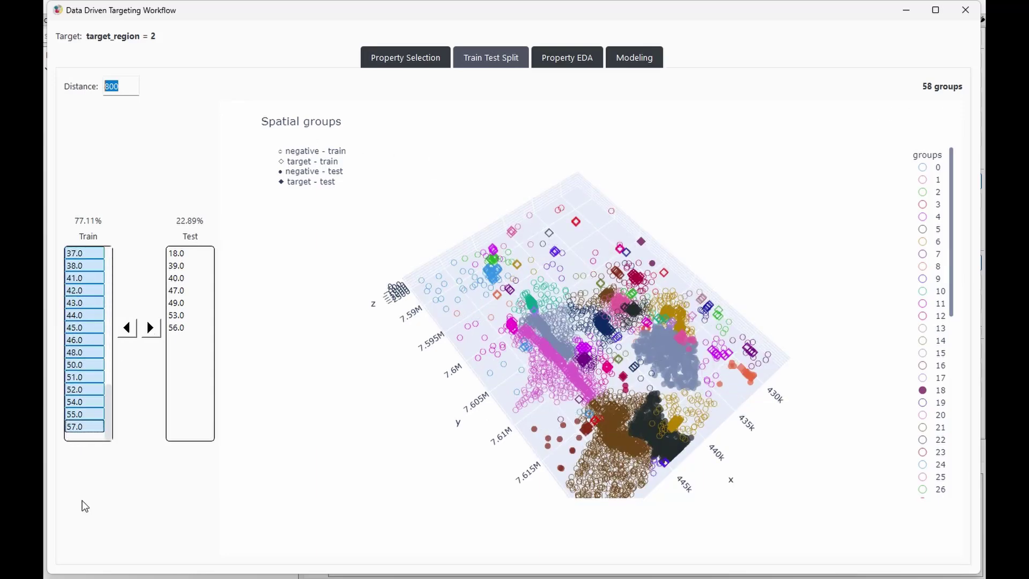
{"action": "left_click", "coordinate": [151, 327]}
{"action": "left_click", "coordinate": [126, 327]}
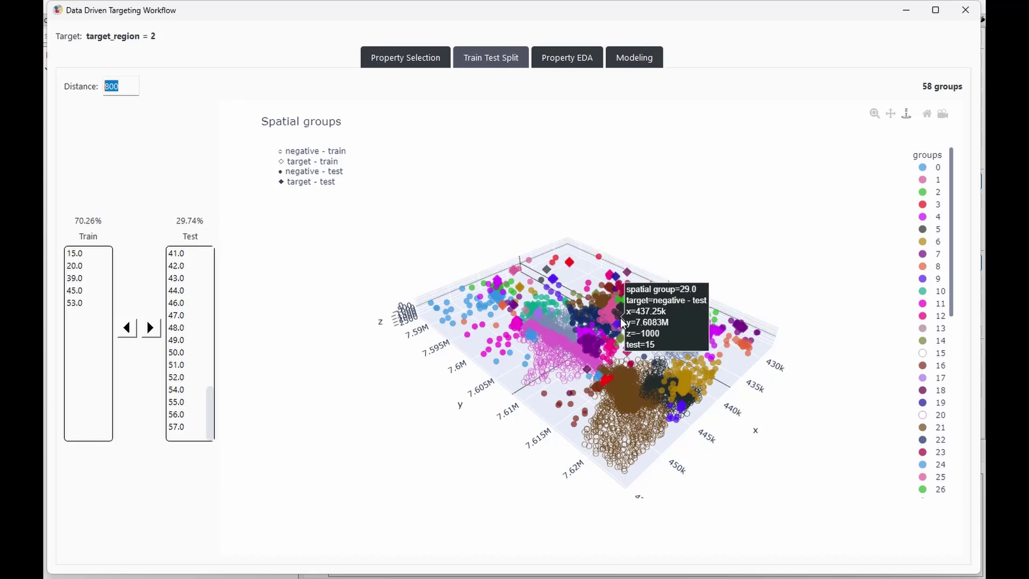
Plot the positive and negative distribution of Inverted_density in the property EDA
{"action": "left_click", "coordinate": [577, 60]}
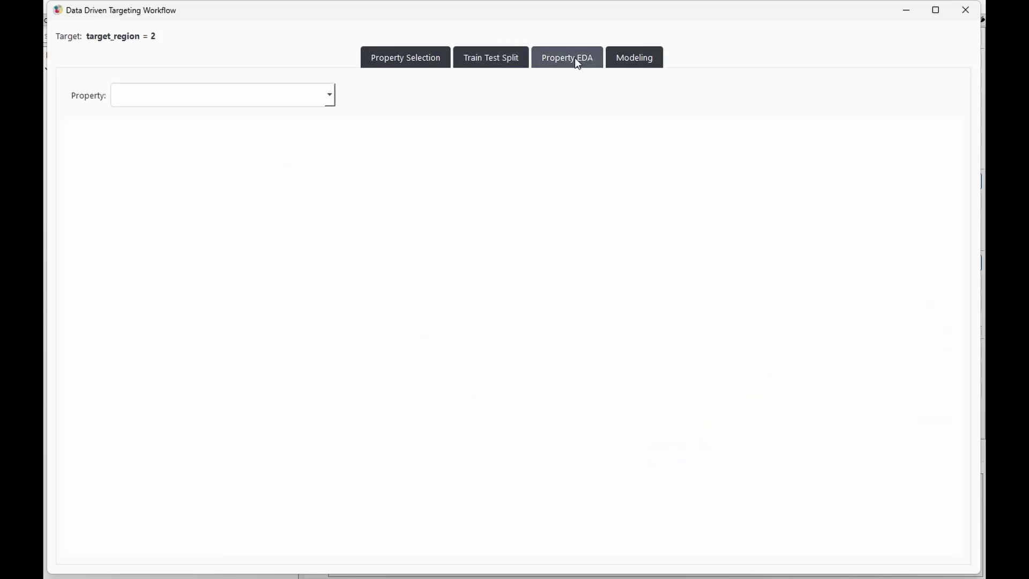
{"action": "left_click", "coordinate": [331, 97]}
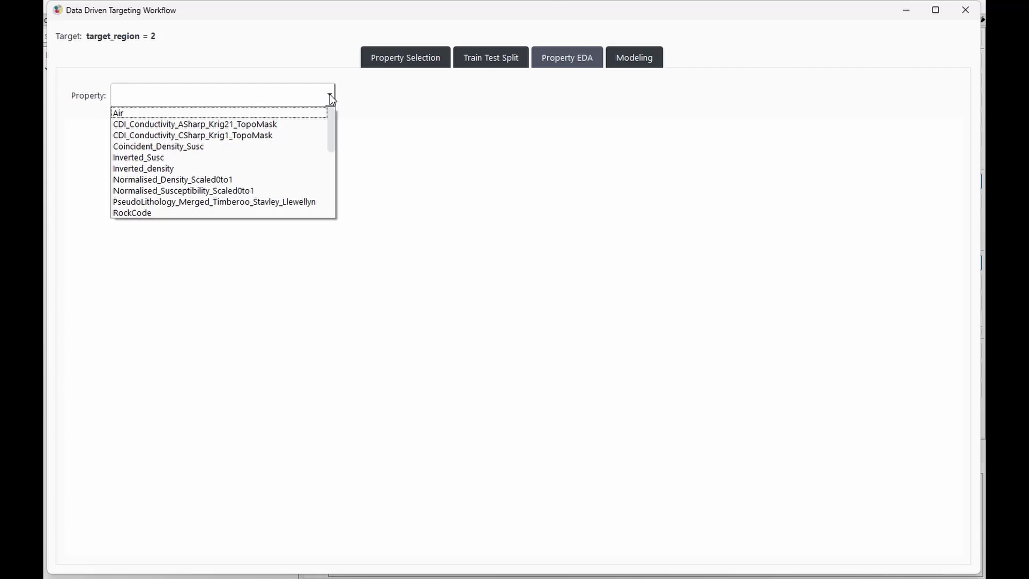
{"action": "left_click", "coordinate": [217, 167]}
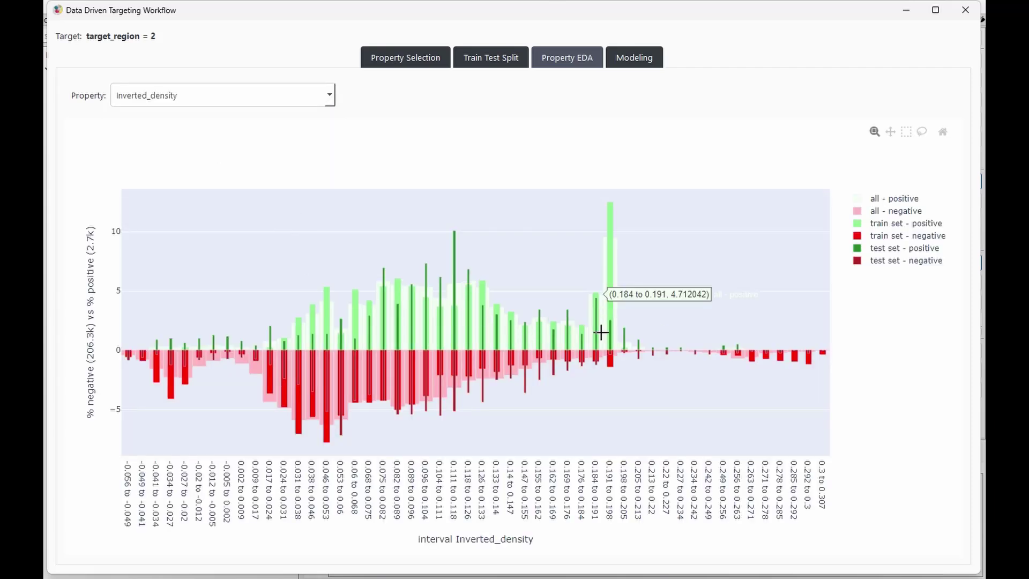
Hide the train set and test set traces in the Inverted_density chart to view the overall distribution alone
{"action": "left_click", "coordinate": [858, 225]}
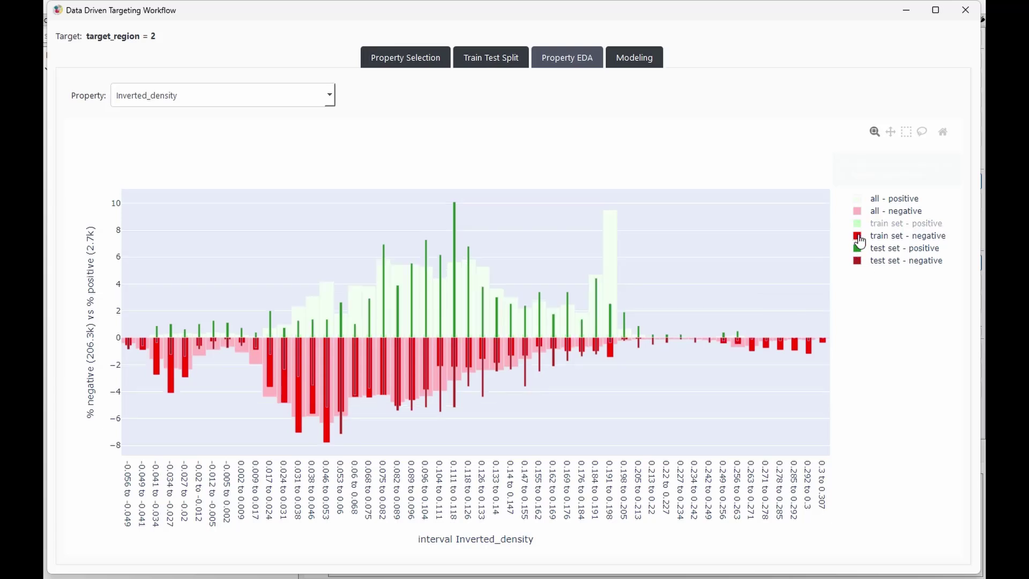
{"action": "left_click", "coordinate": [858, 235]}
{"action": "left_click", "coordinate": [858, 248]}
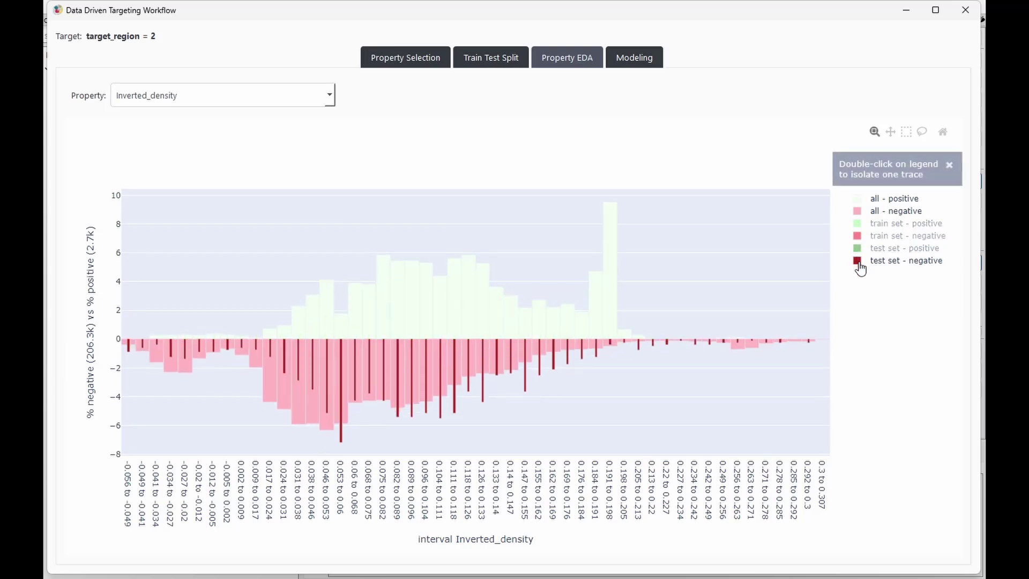
{"action": "left_click", "coordinate": [858, 261]}
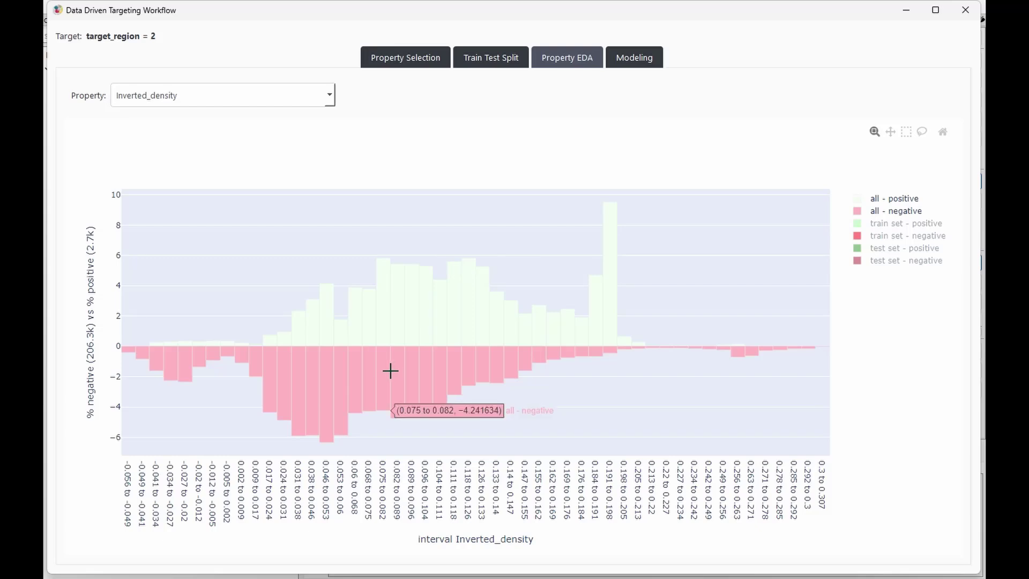
Show the positive and negative traces of the train and test sets again to compare them with the overall distribution
{"action": "left_click", "coordinate": [859, 228]}
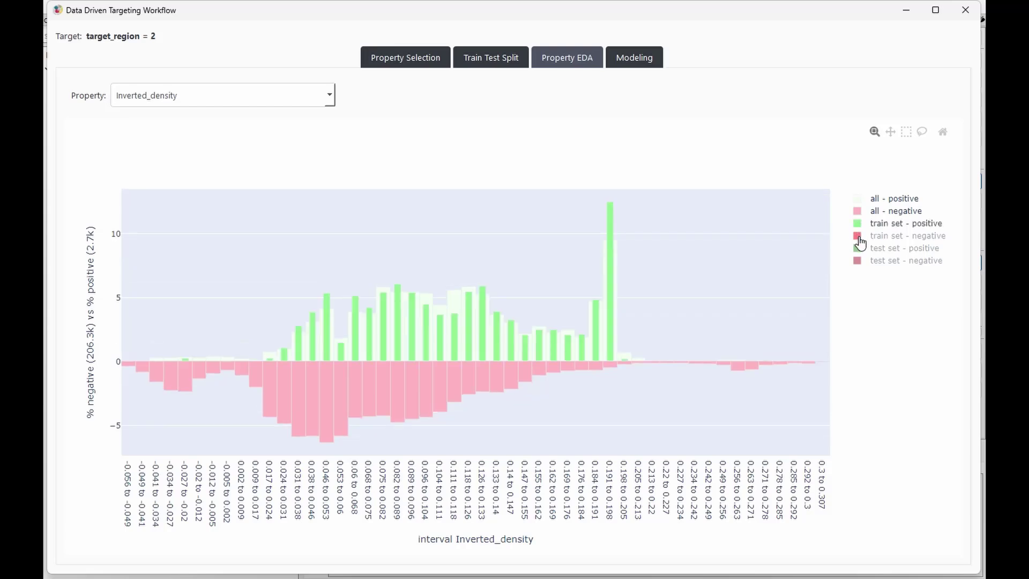
{"action": "left_click", "coordinate": [859, 237]}
{"action": "left_click", "coordinate": [859, 249]}
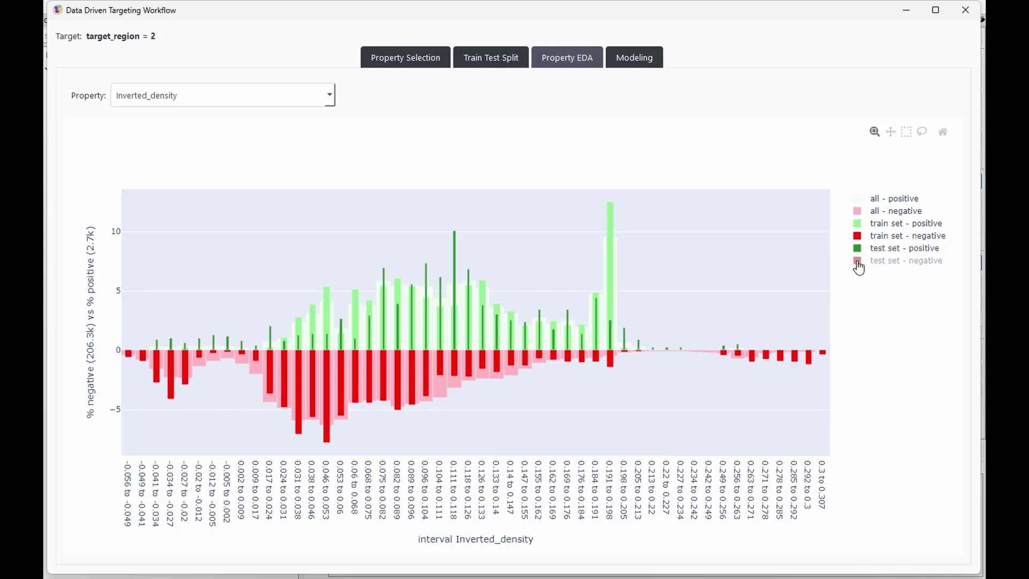
{"action": "left_click", "coordinate": [859, 263]}
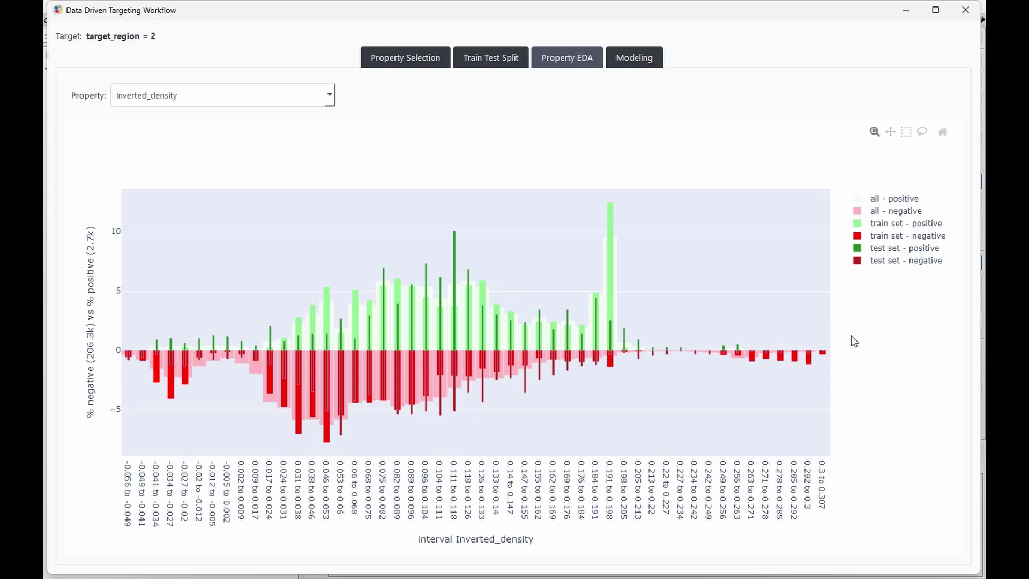
Switch the modeling method to Knowledge Driven
{"action": "left_click", "coordinate": [613, 60]}
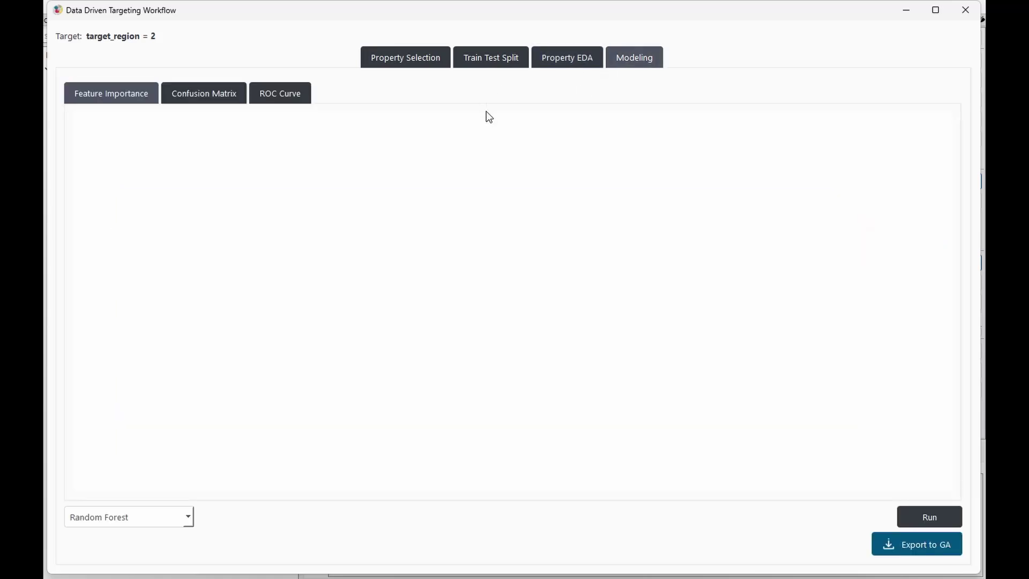
{"action": "left_click", "coordinate": [160, 521]}
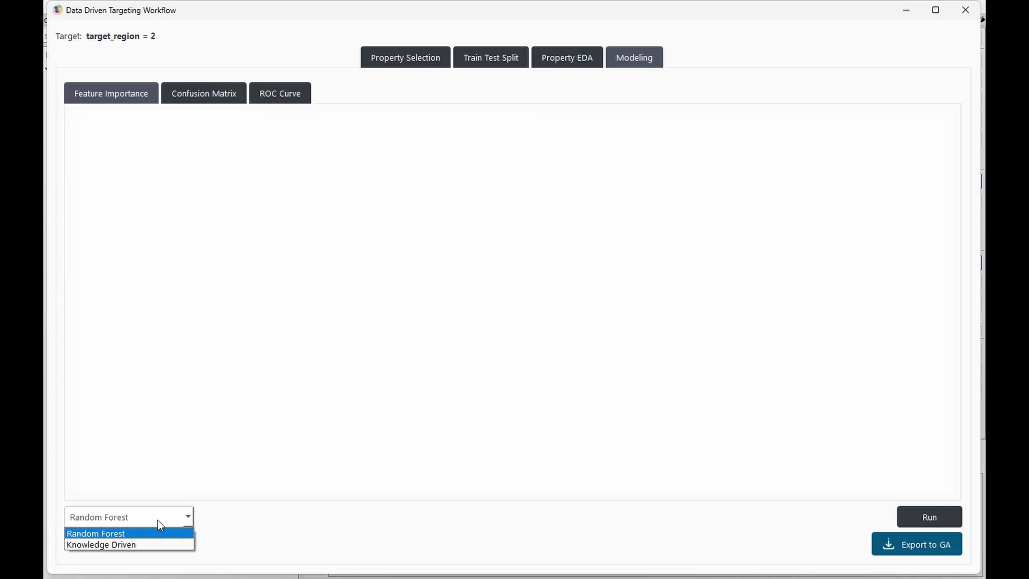
{"action": "left_click", "coordinate": [137, 544]}
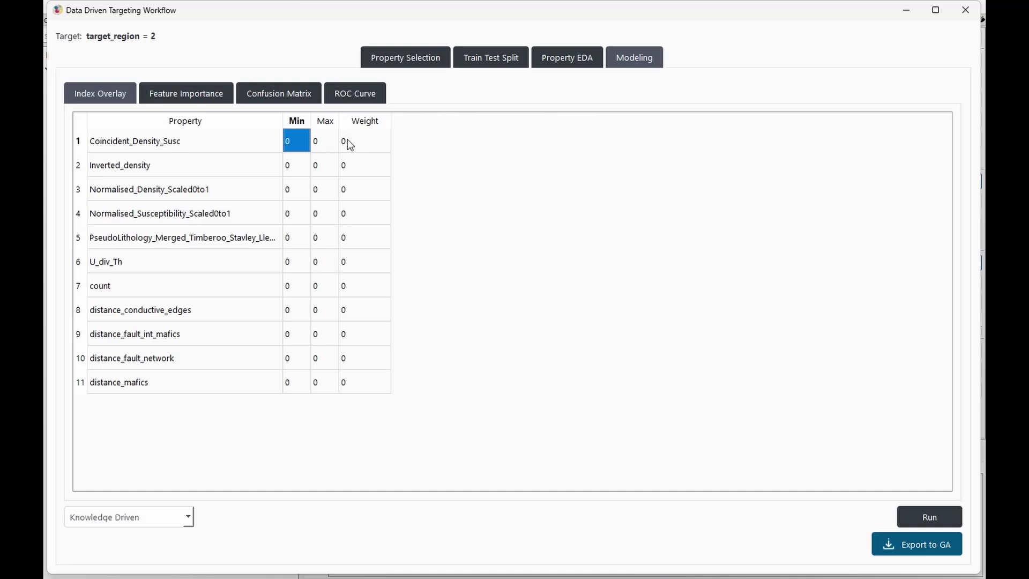
Set Coincident_Density_Susc to 0.2–10000 with weight 3, Normalised_Density_Scaled0to1 to 0.2–10000 with weight 2, and Normalised_Susceptibility_Scaled0to1 to 0.32–10000 with weight 2
{"action": "type", "text": "0.2\t10000\t3"}
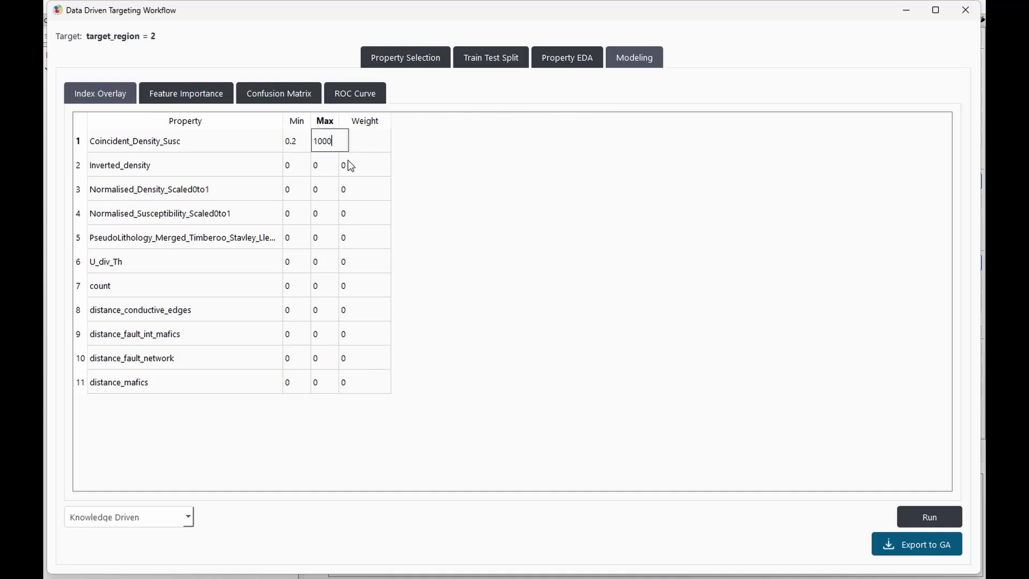
{"action": "left_click", "coordinate": [296, 189]}
{"action": "type", "text": "0.2\t10000\t2"}
{"action": "left_click", "coordinate": [296, 213]}
{"action": "type", "text": "0.32\t10000\t2"}
Set U_div_Th to minimum 0.23, maximum 10000 and weight 2, and distance_conductive_edges to maximum 3500 and weight 1
{"action": "left_click", "coordinate": [296, 261]}
{"action": "type", "text": "0.23\t10000\t2"}
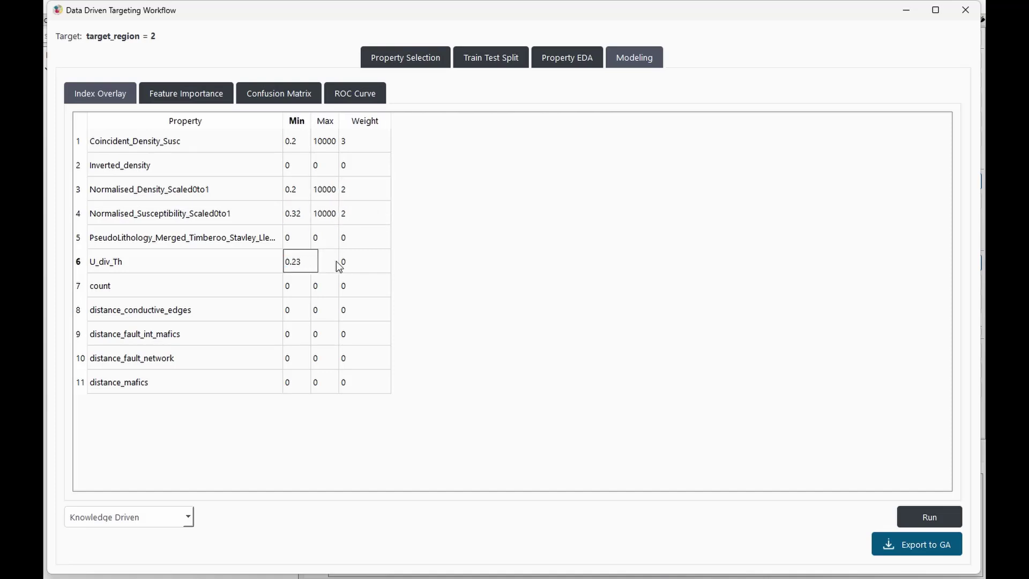
{"action": "left_click", "coordinate": [322, 311]}
{"action": "type", "text": "3500\t1"}
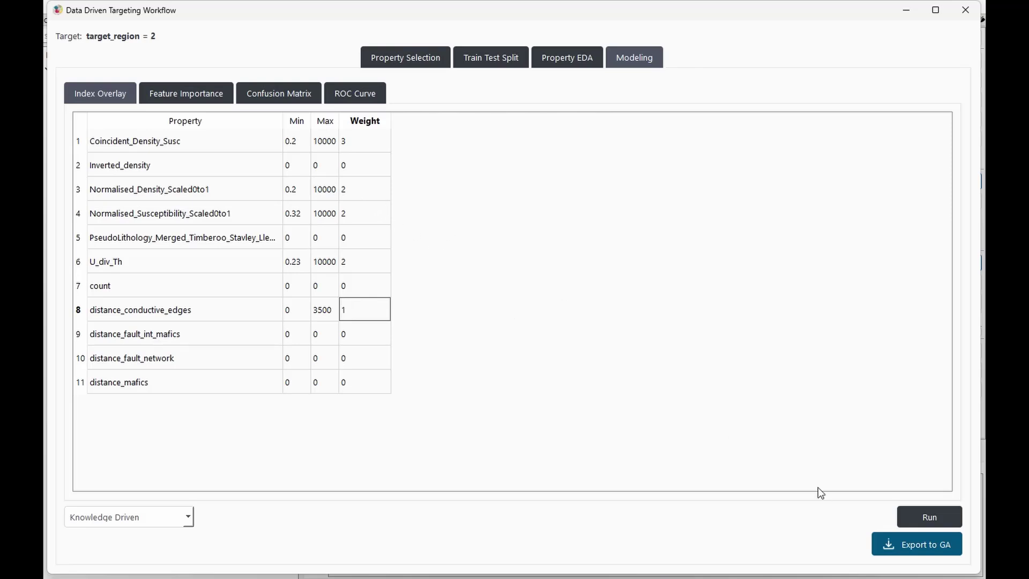
Run the knowledge-driven model and examine its feature importance and confusion matrix
{"action": "left_click", "coordinate": [935, 519]}
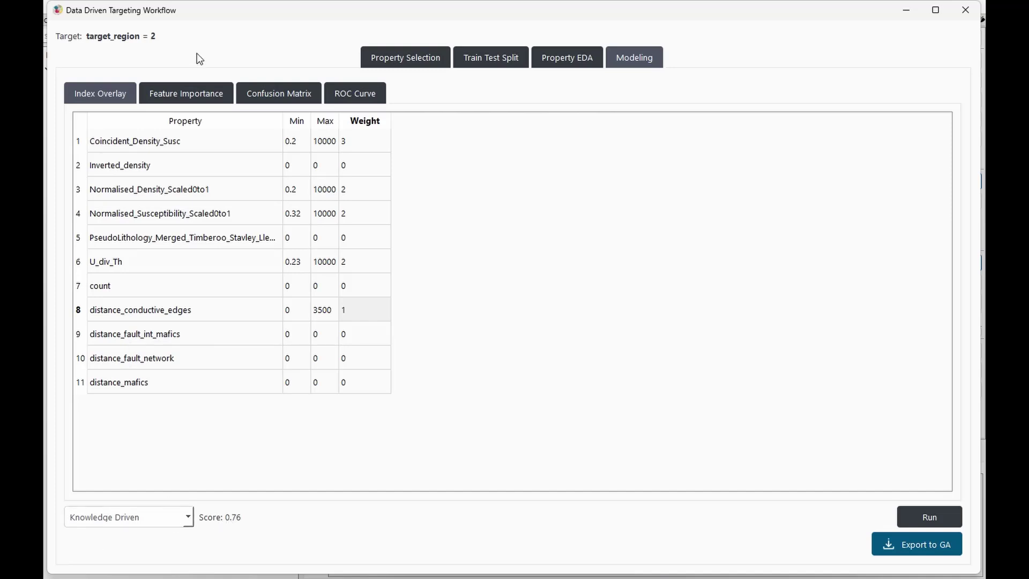
{"action": "left_click", "coordinate": [191, 92]}
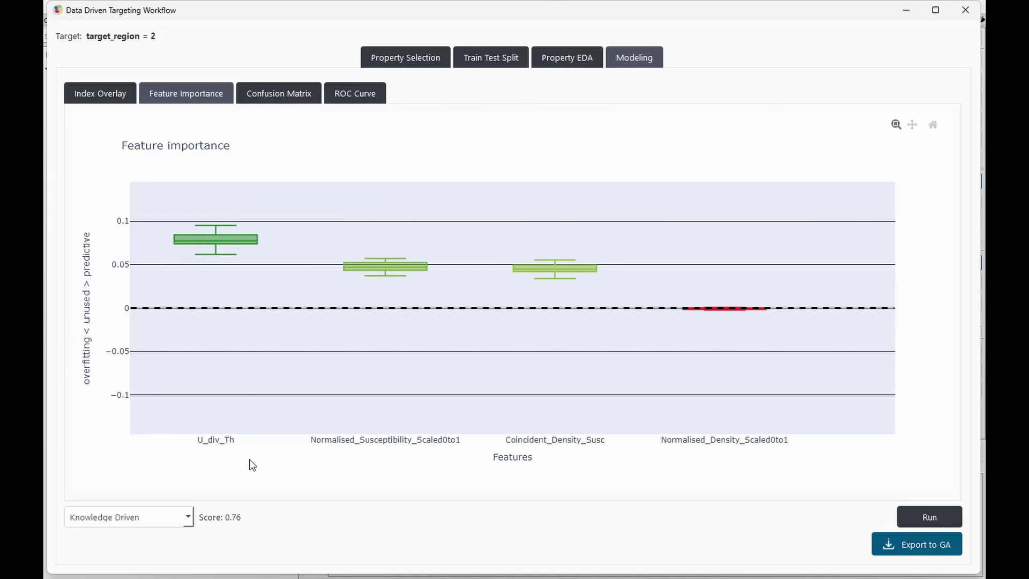
{"action": "left_click", "coordinate": [299, 89]}
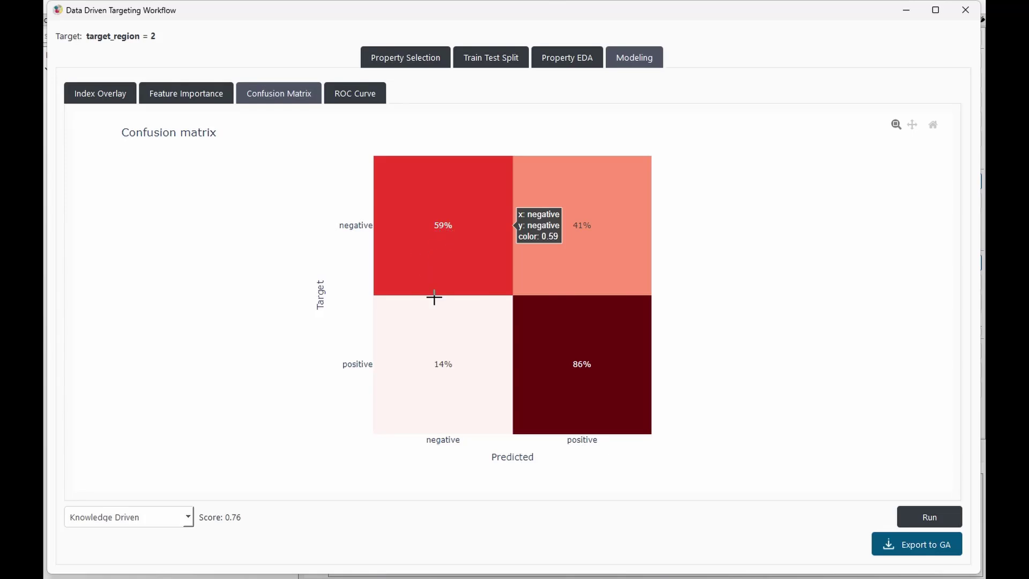
{"action": "mouse_move", "coordinate": [448, 386]}
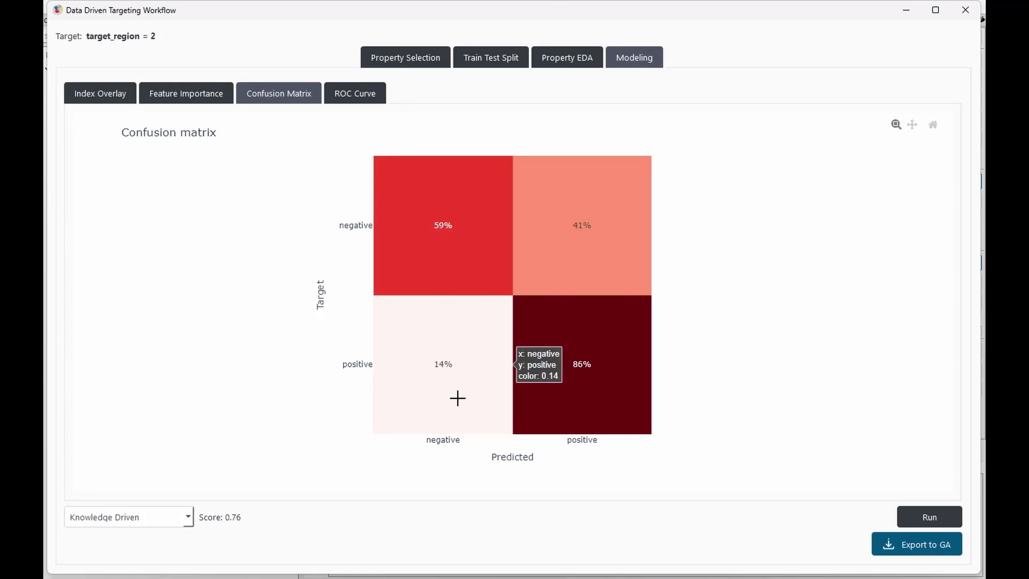
Examine the knowledge-driven model's confusion matrix values and ROC curve, and return to its feature importance
{"action": "mouse_move", "coordinate": [551, 406]}
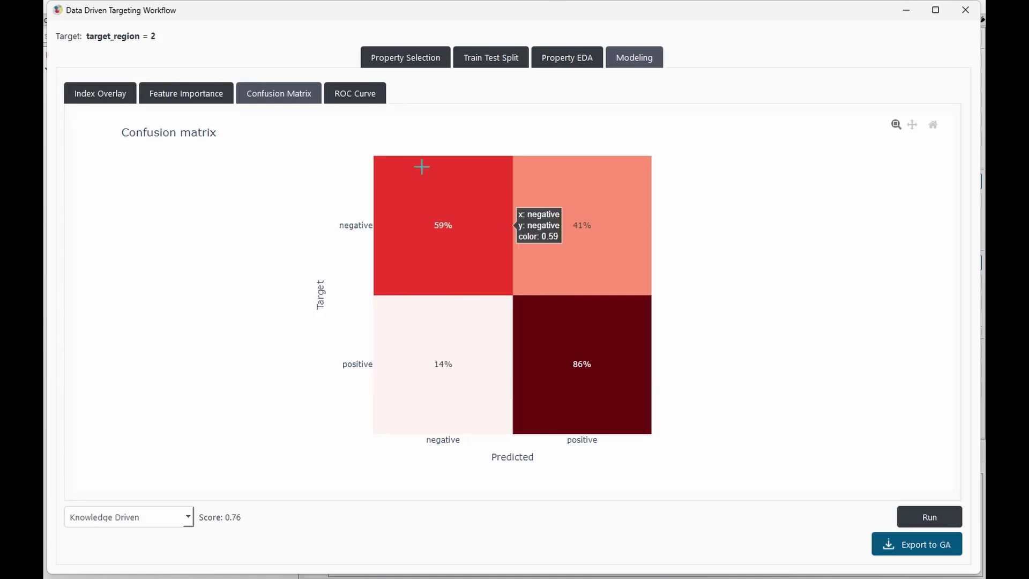
{"action": "left_click", "coordinate": [369, 95]}
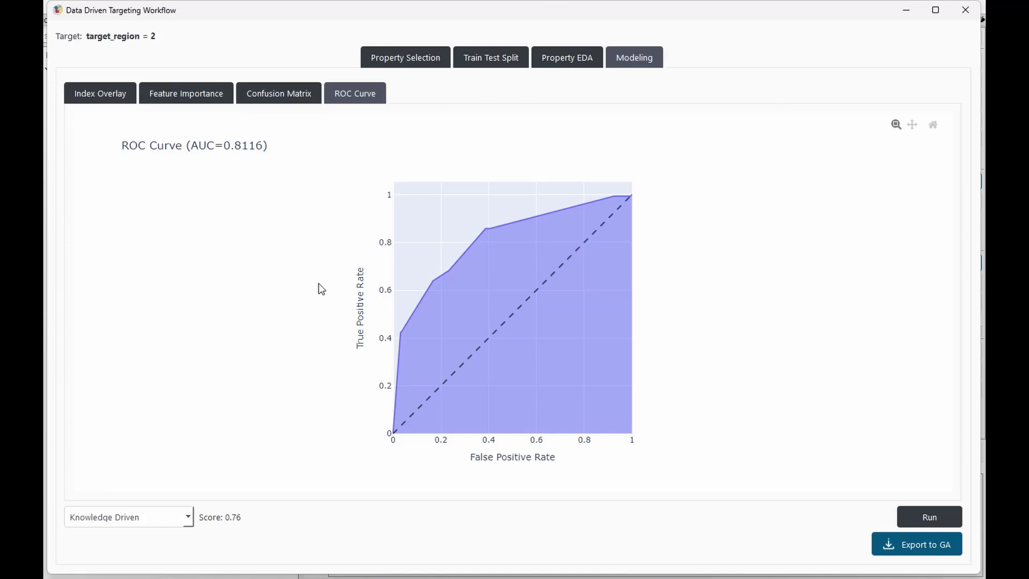
{"action": "left_click", "coordinate": [186, 93]}
Switch the modeling method to Random Forest and run the model
{"action": "left_click", "coordinate": [188, 517]}
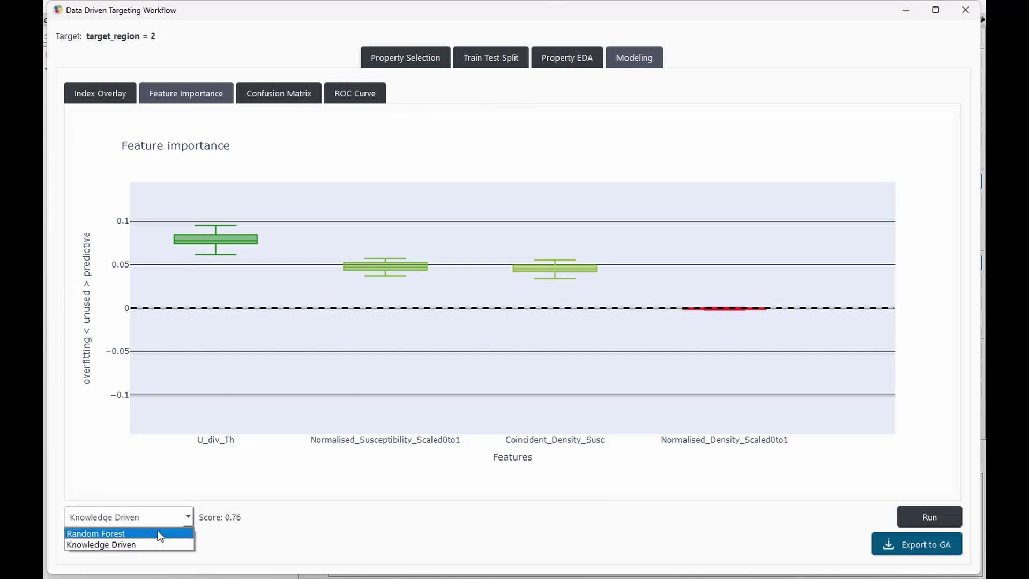
{"action": "left_click", "coordinate": [158, 534]}
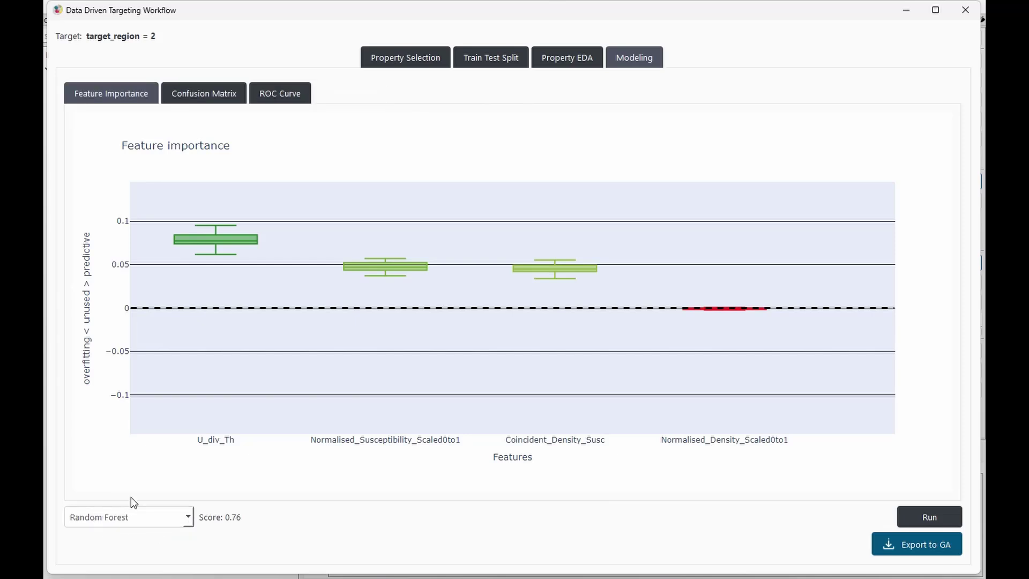
{"action": "left_click", "coordinate": [925, 518]}
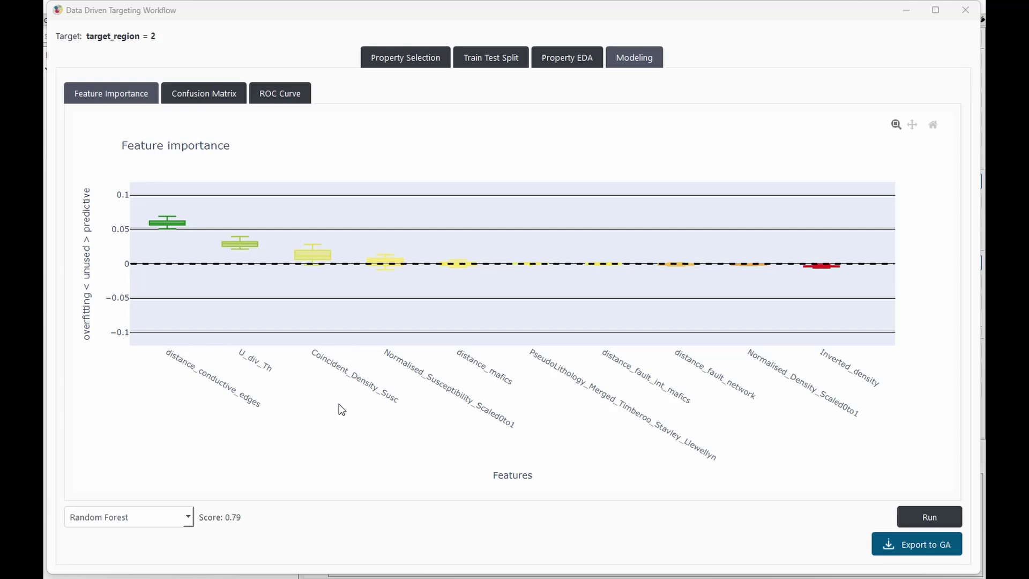
Examine the Random Forest model's confusion matrix, ROC curve and the feature importance of distance_conductive_edges
{"action": "left_click", "coordinate": [200, 99]}
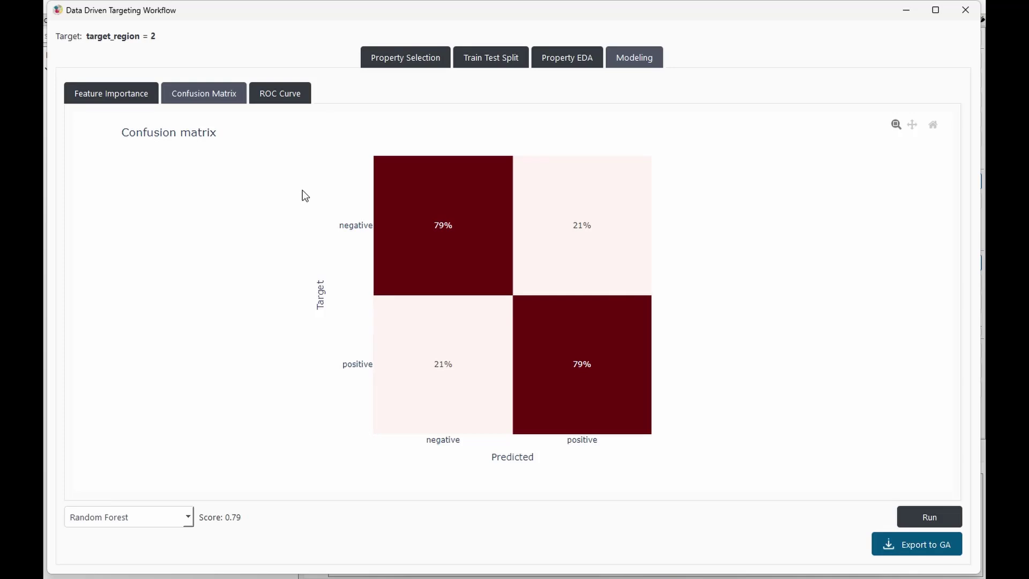
{"action": "left_click", "coordinate": [293, 99]}
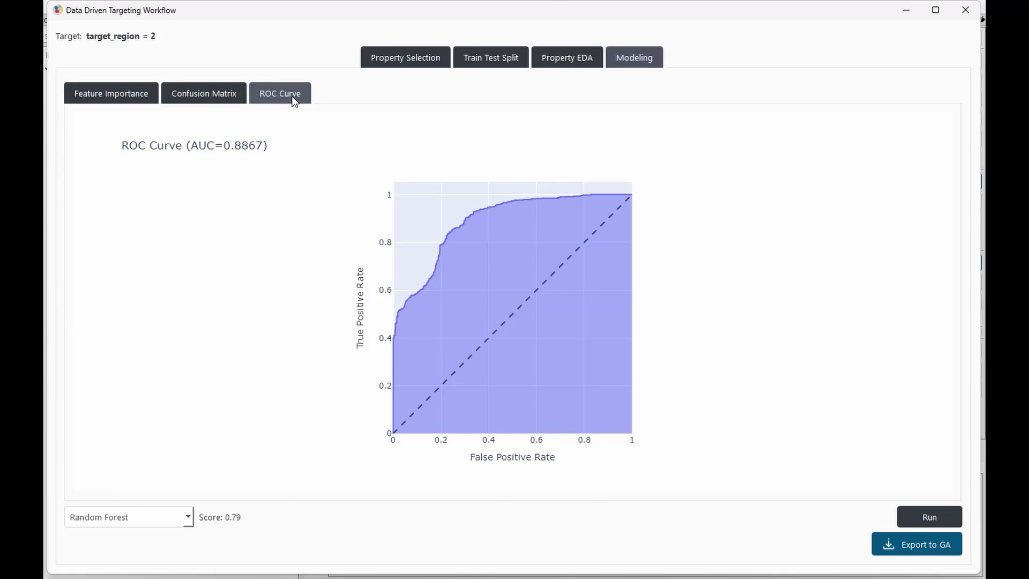
{"action": "left_click", "coordinate": [97, 100]}
{"action": "mouse_move", "coordinate": [166, 222]}
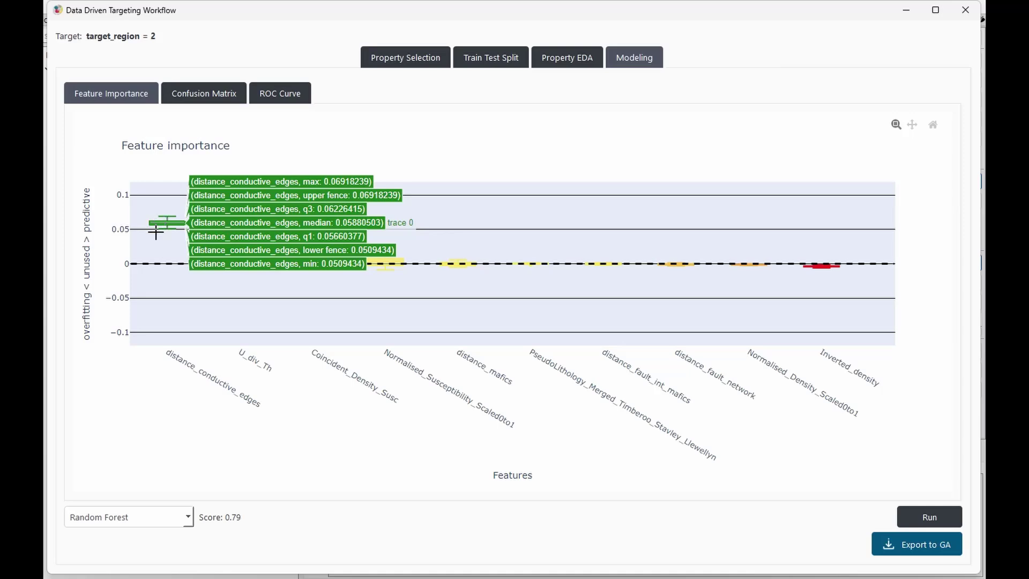
Plot the positive and negative distribution of the distance_conductive_edges property across the train and test sets
{"action": "left_click", "coordinate": [560, 58]}
{"action": "left_click", "coordinate": [223, 94]}
{"action": "scroll", "coordinate": [251, 188], "scroll_direction": "up", "scroll_amount": 1}
{"action": "left_click", "coordinate": [220, 188]}
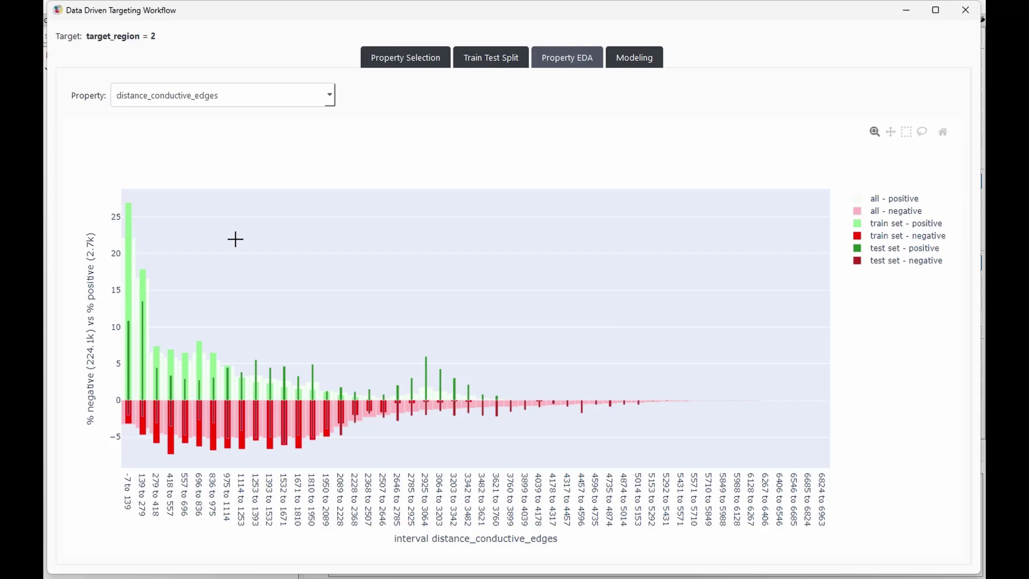
Export the Random Forest results to Geoscience ANALYST and display the KnowledgePredictor and RandomForest target_region probabilities on the MtDore_CEM_TW_Study block model
{"action": "left_click", "coordinate": [639, 57]}
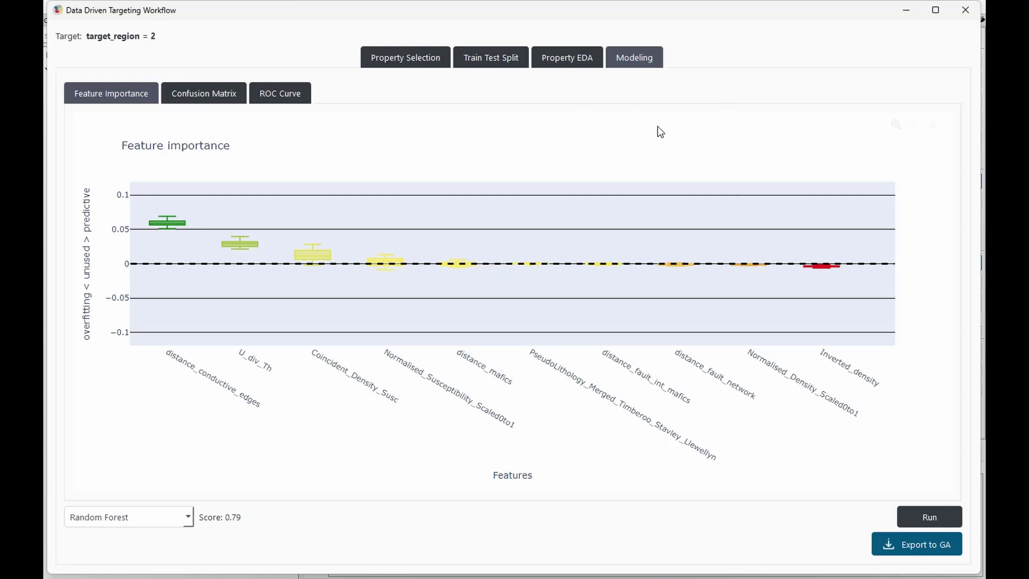
{"action": "left_click", "coordinate": [915, 544]}
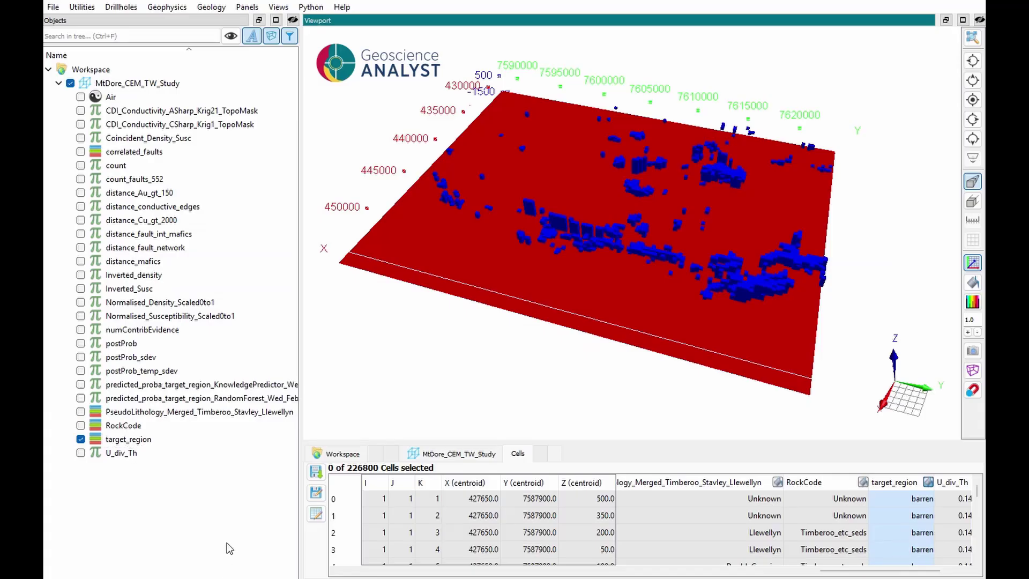
{"action": "left_click", "coordinate": [81, 384]}
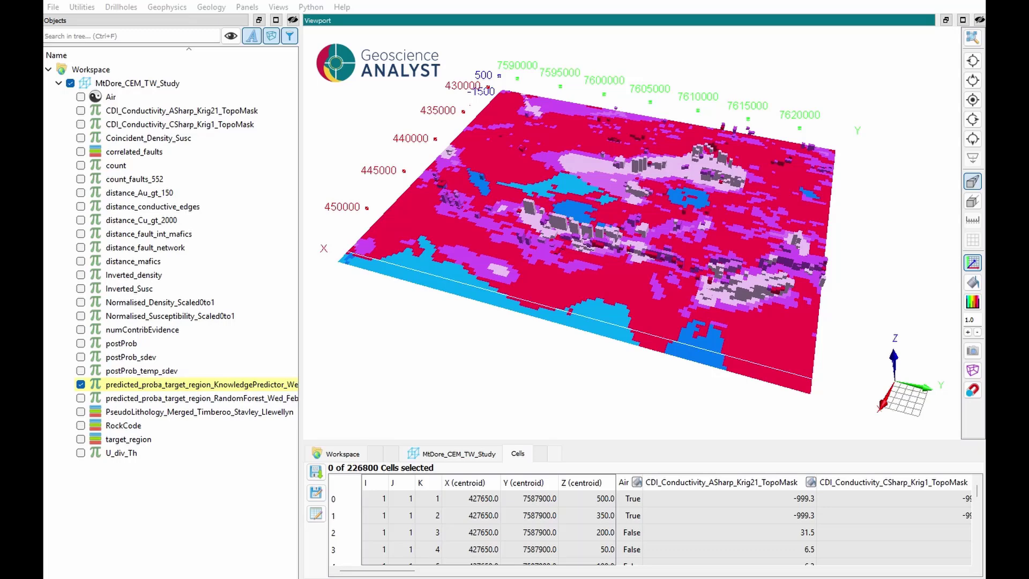
{"action": "left_click", "coordinate": [80, 398]}
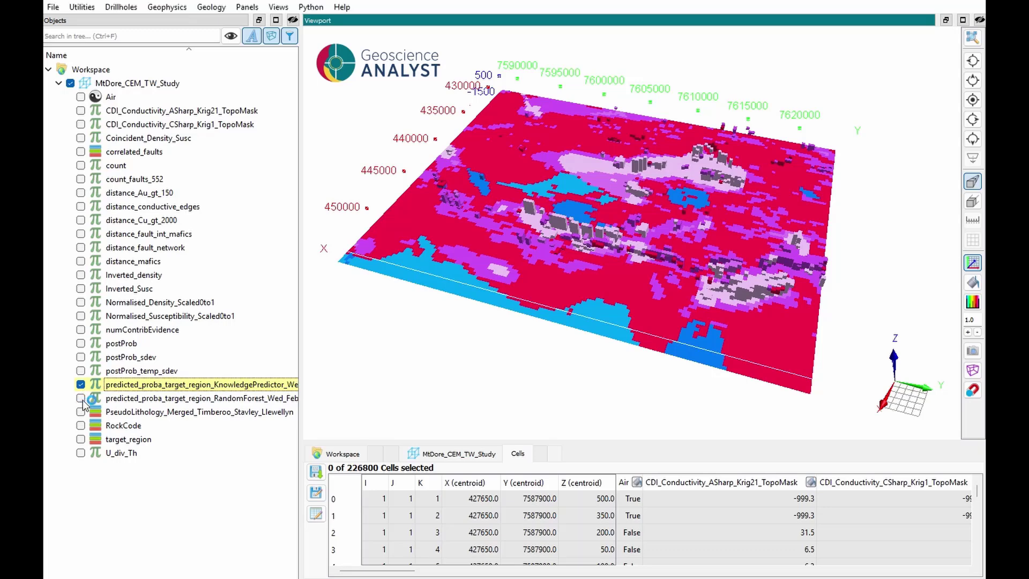